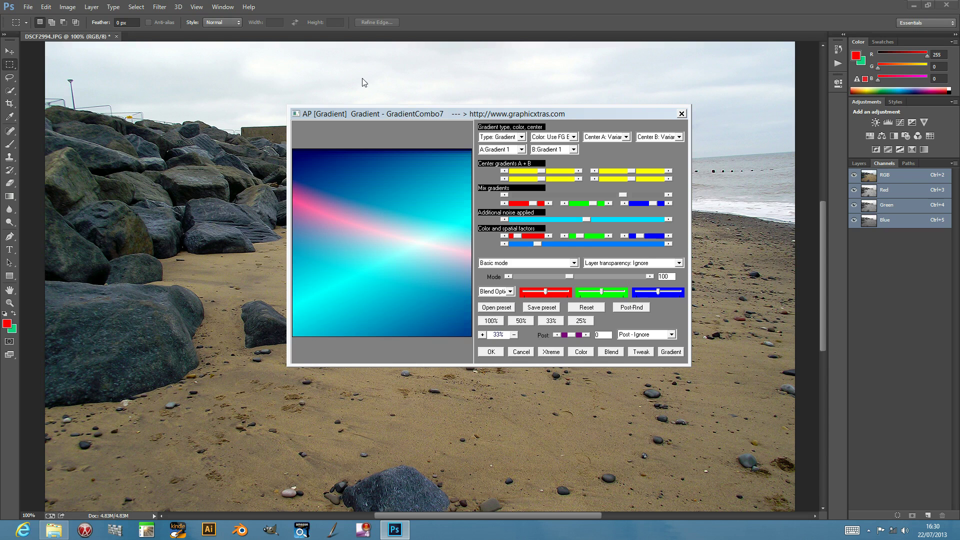
# Move the GradientCombo7 dialog up and to the left over the beach photo.
pyautogui.moveTo(431, 116); pyautogui.dragTo(397, 114)
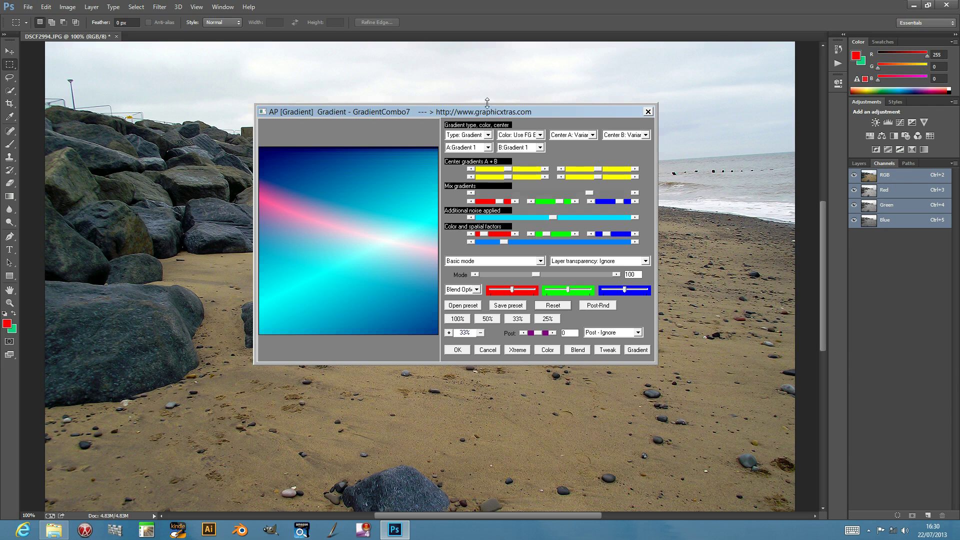
pyautogui.moveTo(481, 118); pyautogui.dragTo(447, 101)
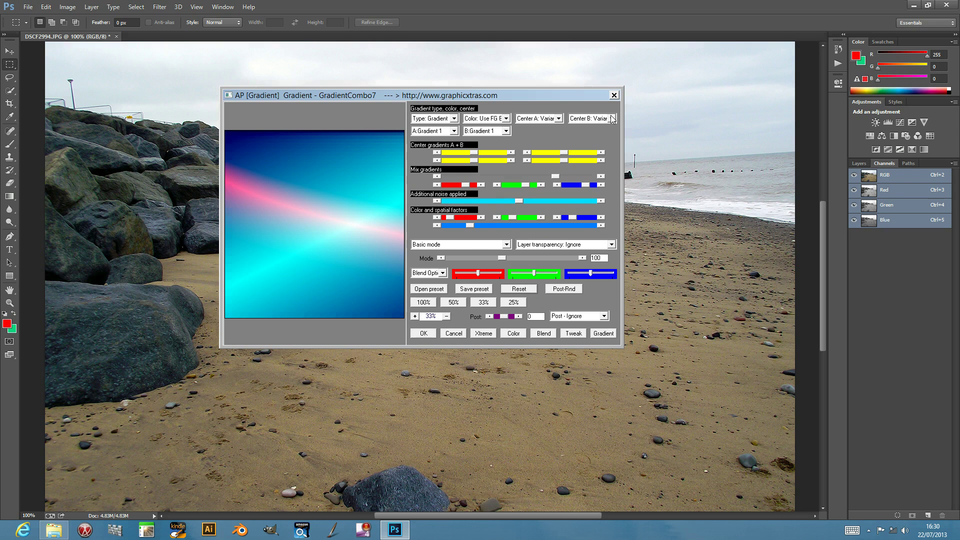
# Try Gradient types 4, 6, 8 and 11, settling on type 1 for a red-to-green blend.
pyautogui.click(447, 118)
pyautogui.click(435, 147)
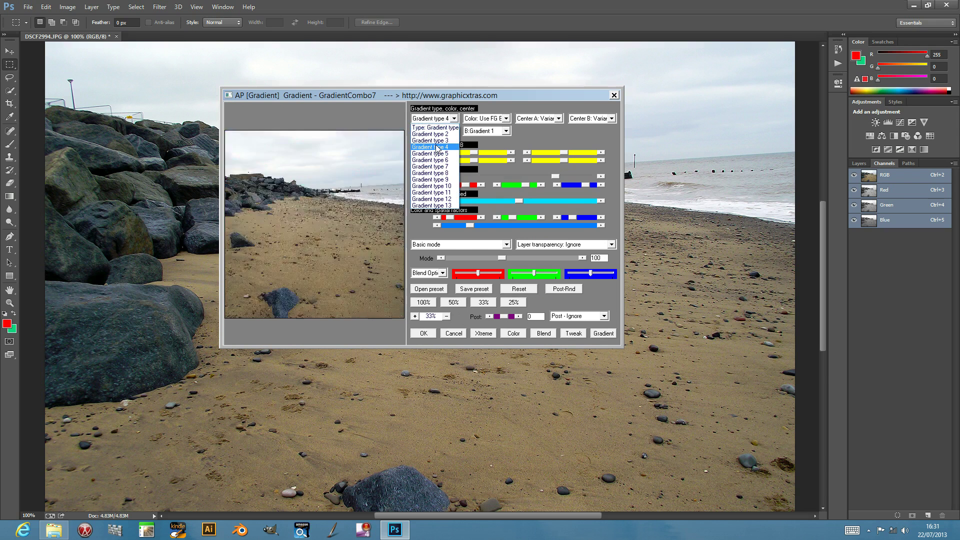
pyautogui.press('Down')
pyautogui.press('Down')
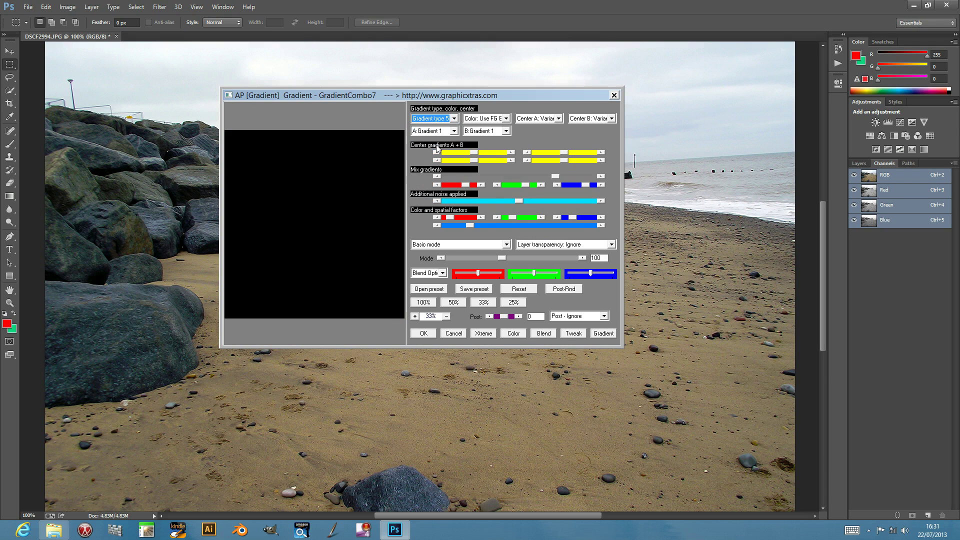
pyautogui.press('Down')
pyautogui.click(443, 120)
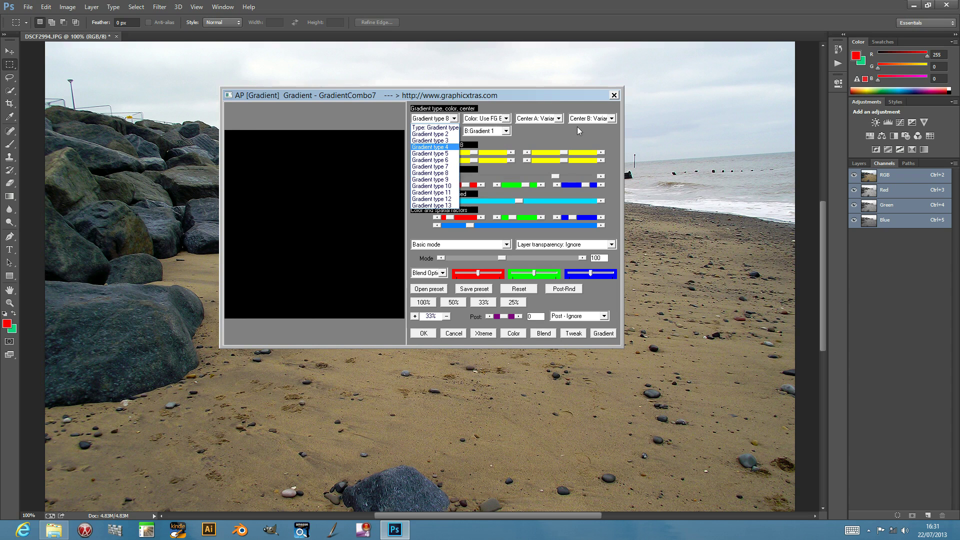
pyautogui.click(445, 193)
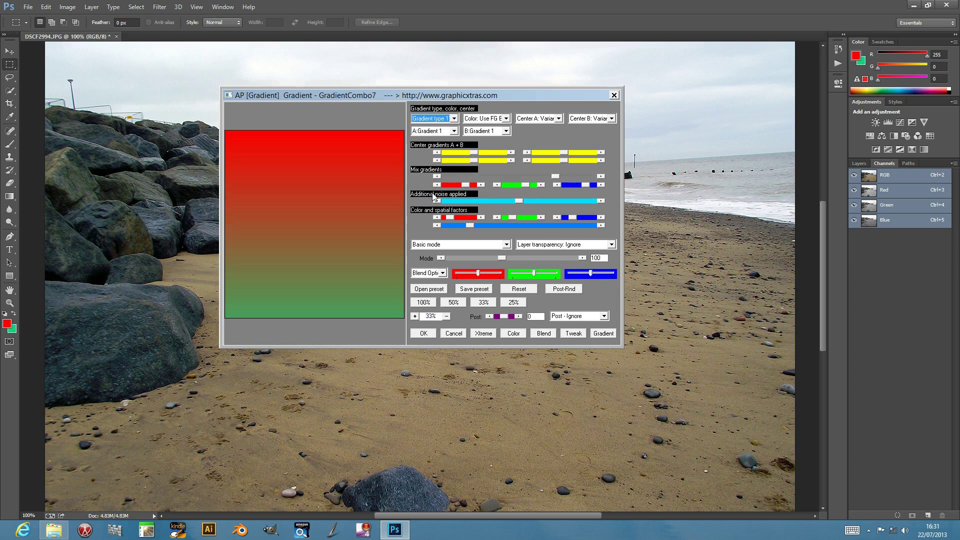
pyautogui.click(443, 119)
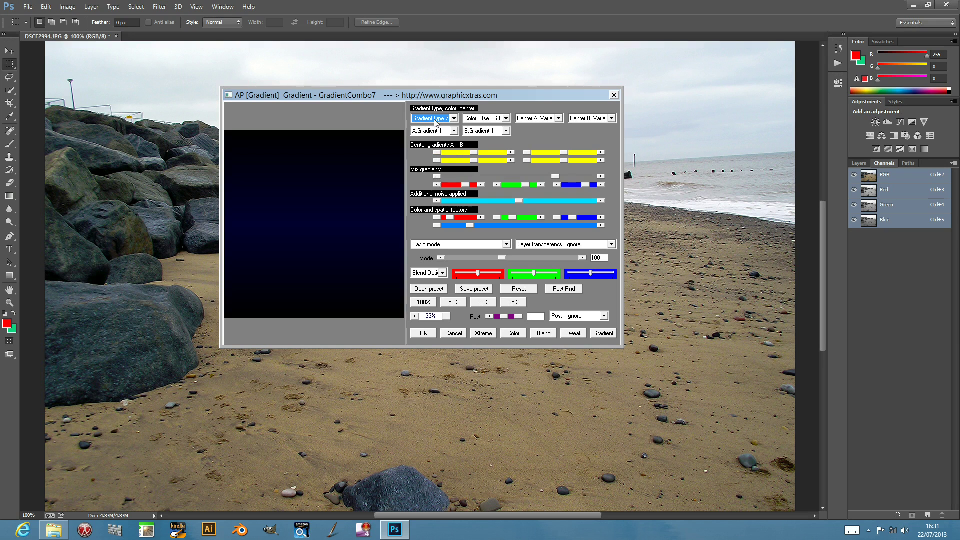
pyautogui.click(433, 193)
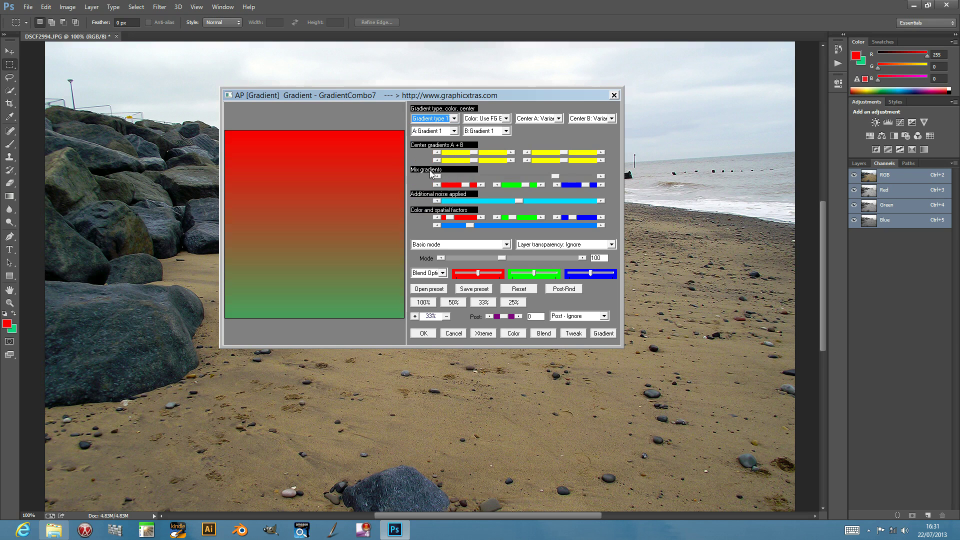
# Lower the first Center gradient slider and generate random gradients.
pyautogui.click(480, 153)
pyautogui.moveTo(481, 153); pyautogui.dragTo(468, 152)
pyautogui.click(603, 334)
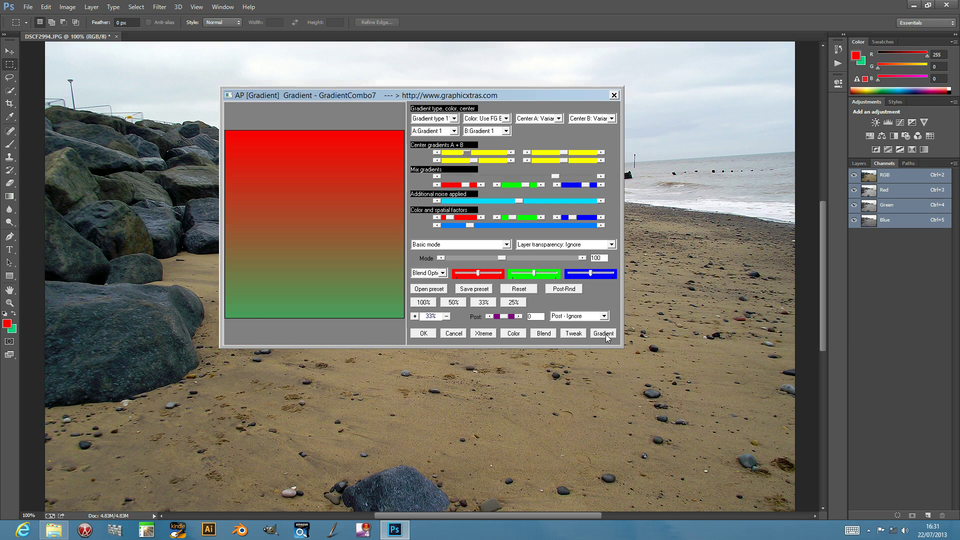
pyautogui.click(606, 337)
# Generate several random gradients and shift the gradient centre left in the preview.
pyautogui.click(605, 335)
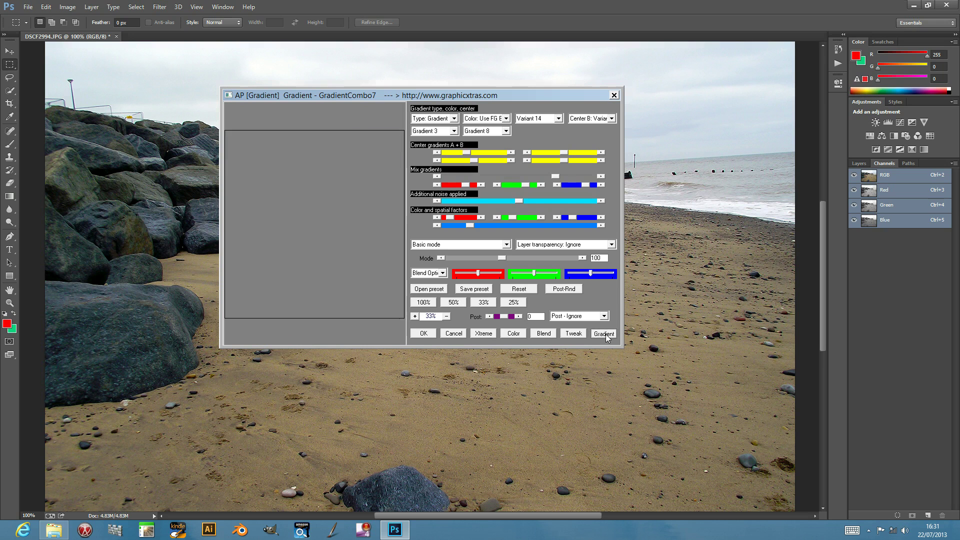
pyautogui.click(605, 335)
pyautogui.click(606, 336)
pyautogui.click(606, 335)
pyautogui.moveTo(357, 257); pyautogui.dragTo(307, 263)
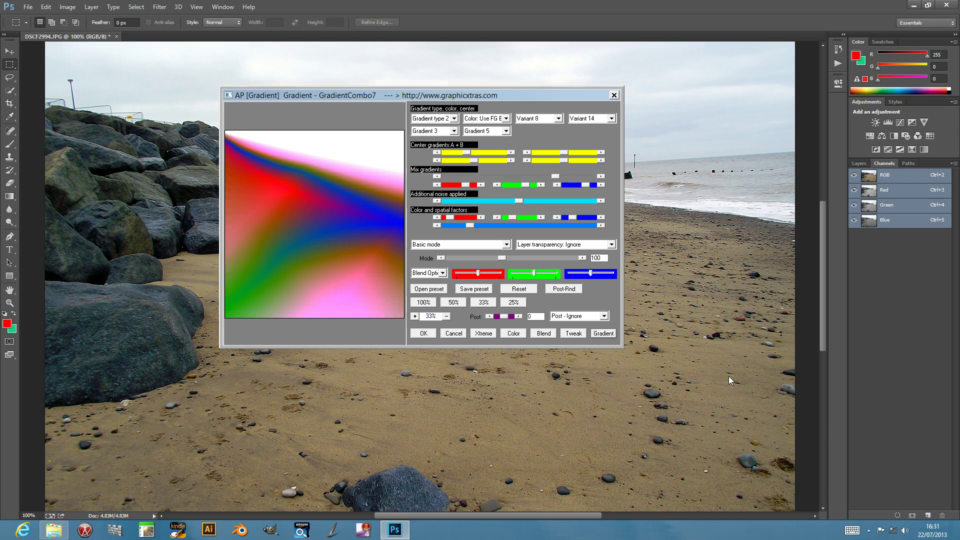
# Keep randomising until a red-green gradient with a dark right ring appears, then apply it.
pyautogui.click(606, 336)
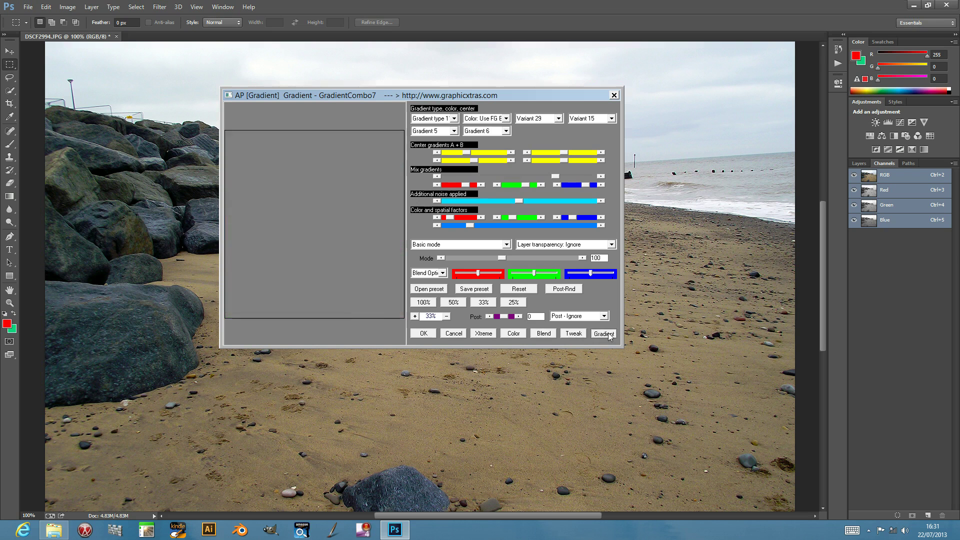
pyautogui.click(607, 336)
pyautogui.click(606, 336)
pyautogui.click(607, 336)
pyautogui.click(606, 336)
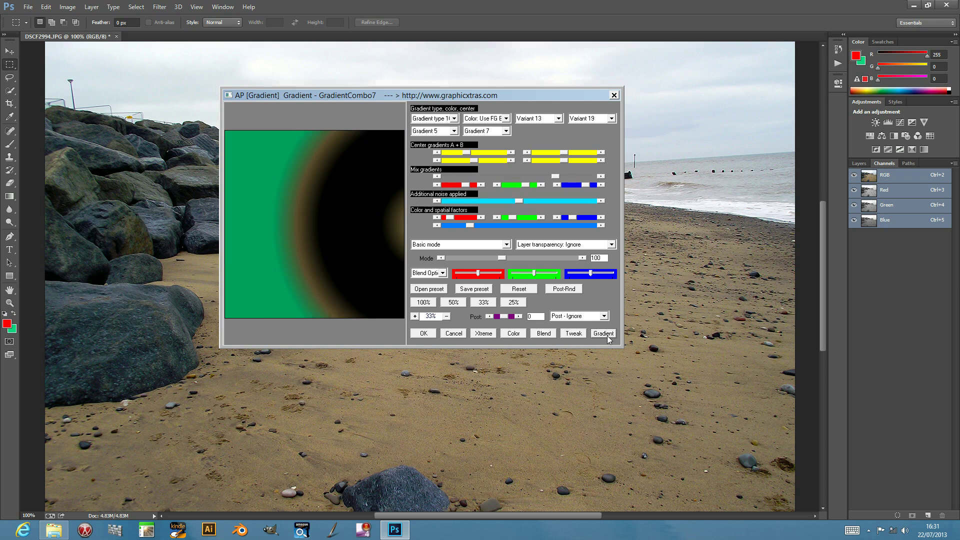
pyautogui.click(607, 336)
pyautogui.click(607, 336)
pyautogui.click(607, 336)
pyautogui.click(607, 337)
pyautogui.click(607, 337)
pyautogui.click(607, 337)
pyautogui.click(608, 337)
pyautogui.click(607, 337)
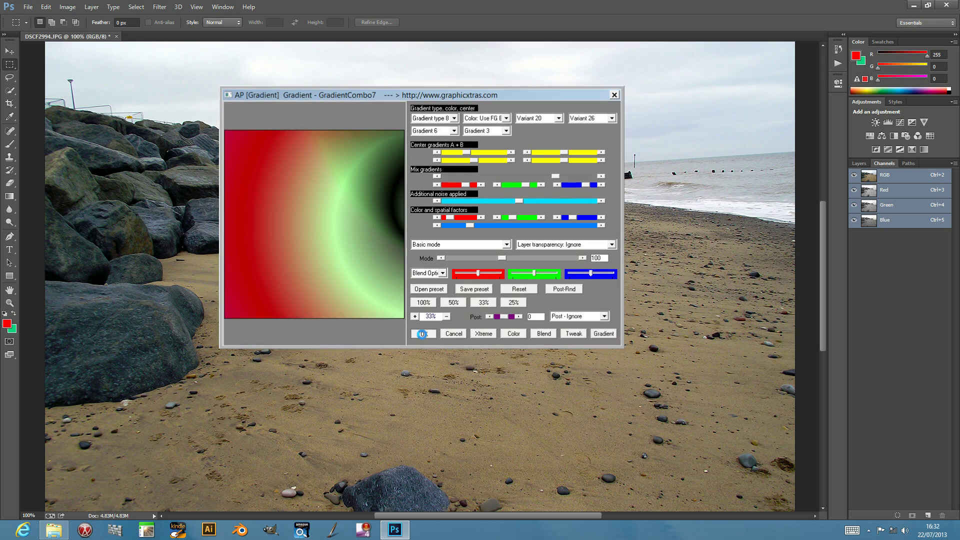
pyautogui.click(421, 333)
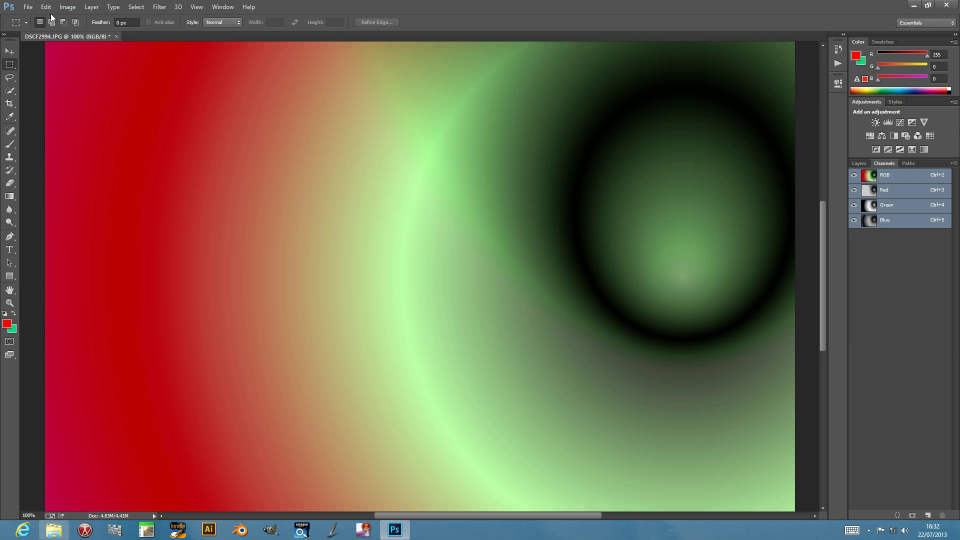
# Reopen Filter > AP [Gradient] > Gradient - GradientCombo7.
pyautogui.click(159, 7)
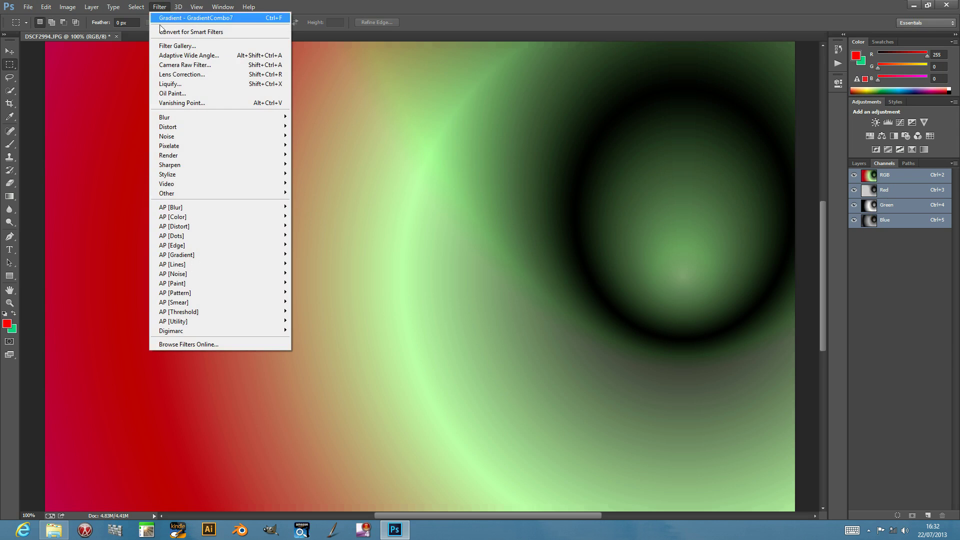
pyautogui.moveTo(197, 254)
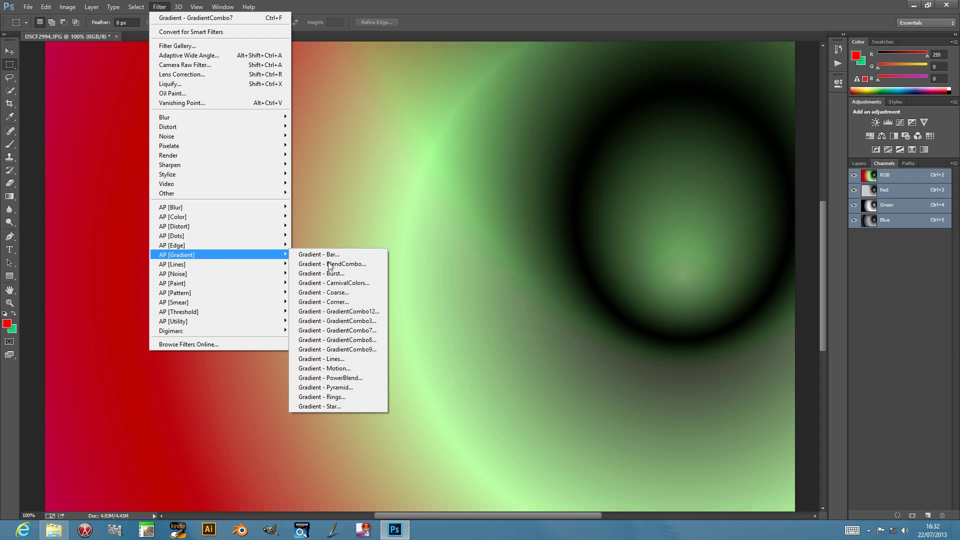
pyautogui.click(327, 329)
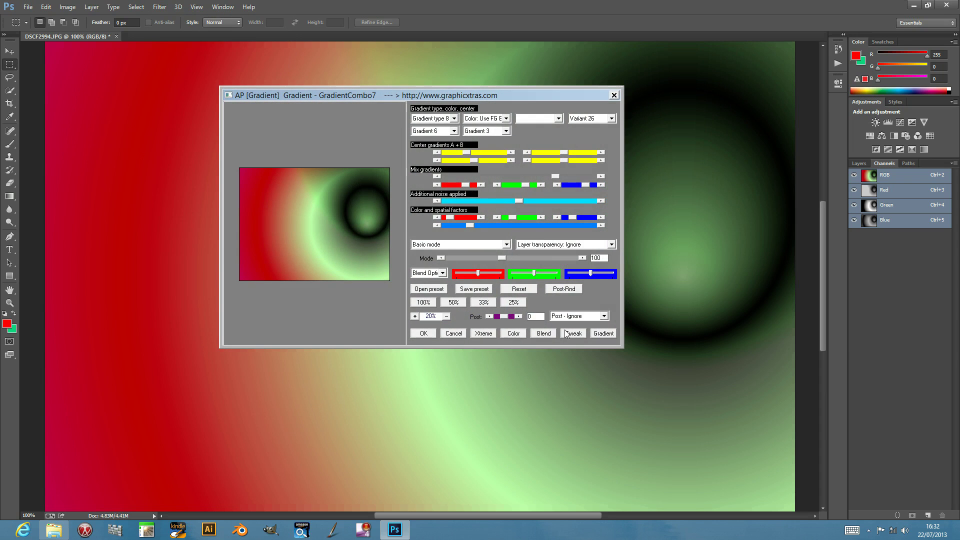
# Randomise gradients until a cyan-and-pink zigzag appears, then add heavy noise.
pyautogui.click(602, 334)
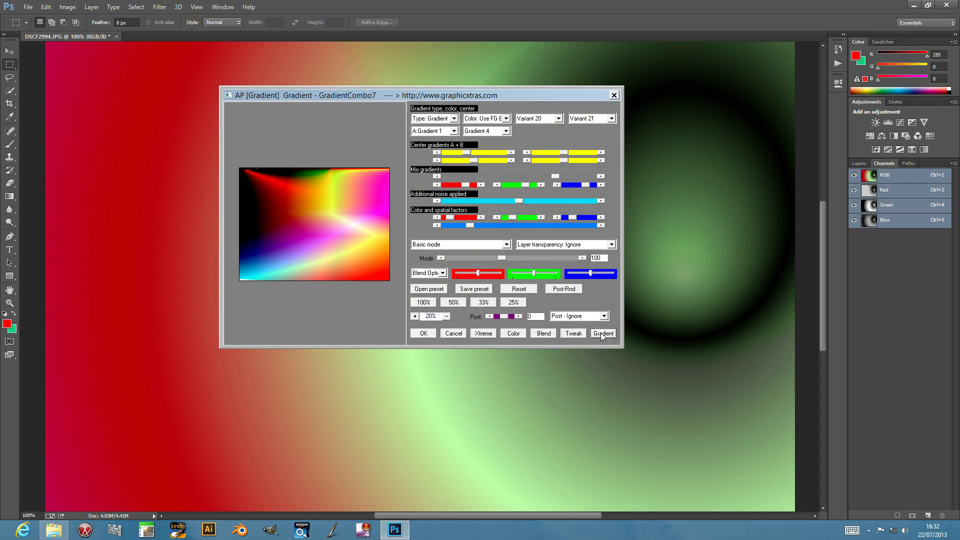
pyautogui.click(603, 333)
pyautogui.click(602, 333)
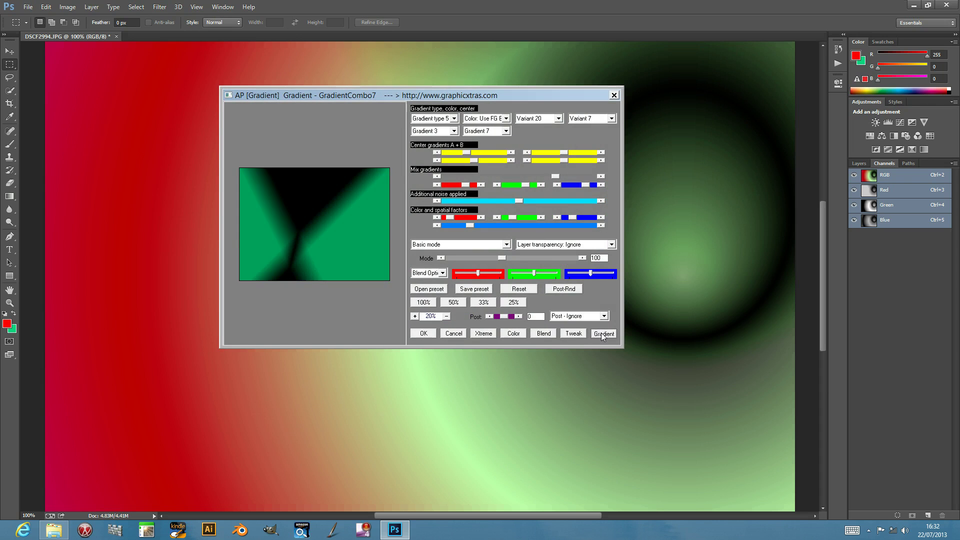
pyautogui.click(602, 334)
pyautogui.click(602, 334)
pyautogui.click(602, 334)
pyautogui.click(602, 334)
pyautogui.click(603, 334)
pyautogui.click(603, 334)
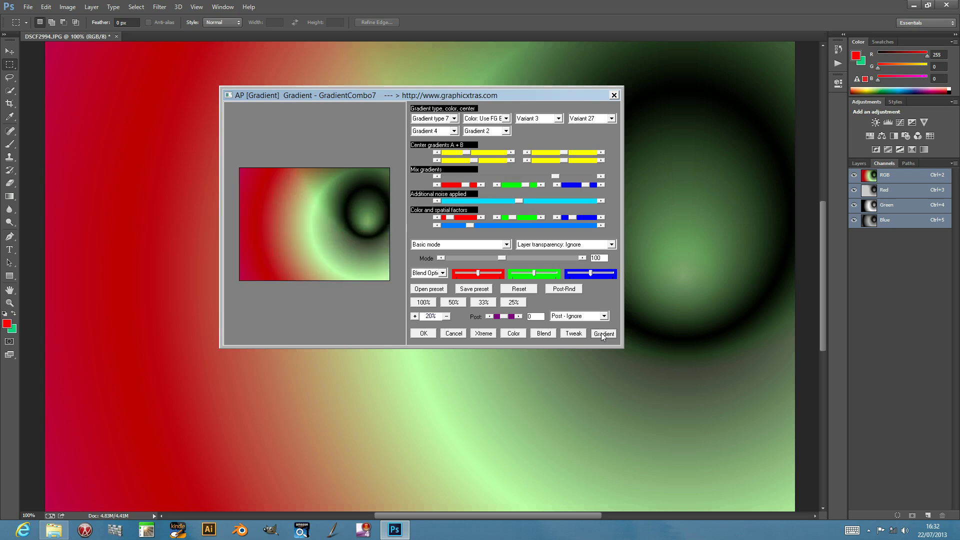
pyautogui.click(602, 334)
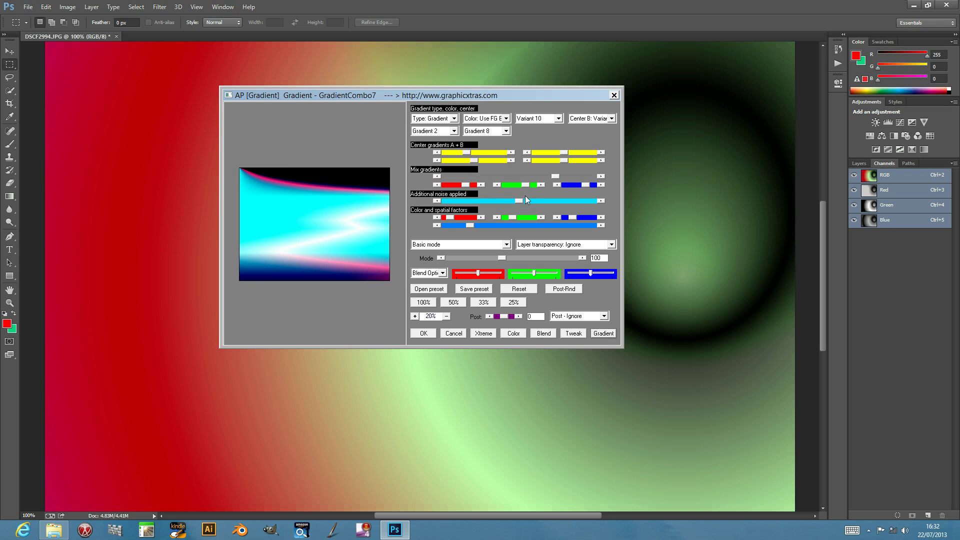
pyautogui.moveTo(518, 200); pyautogui.dragTo(531, 200)
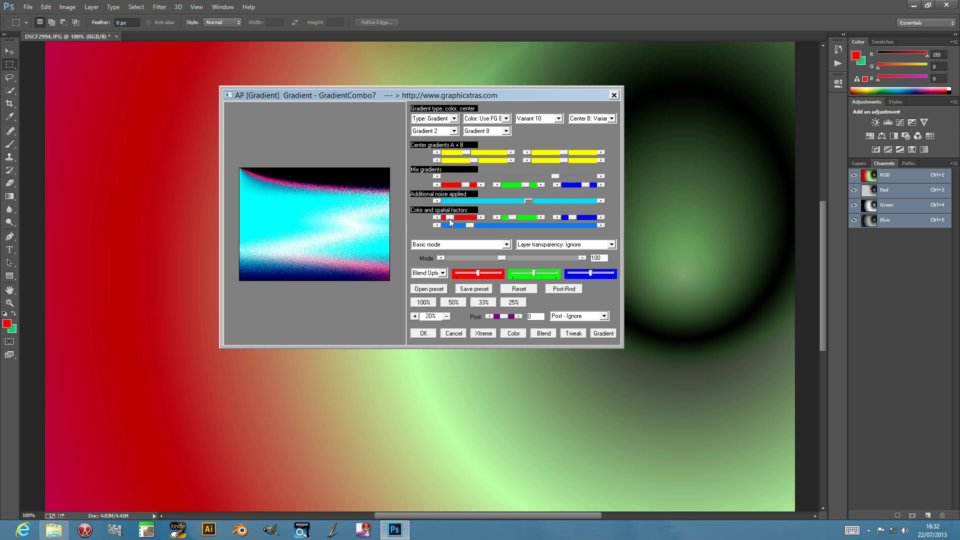
# Raise the red Color factor and red Blend, then randomise a noisy red-pink gradient.
pyautogui.moveTo(451, 218); pyautogui.dragTo(460, 218)
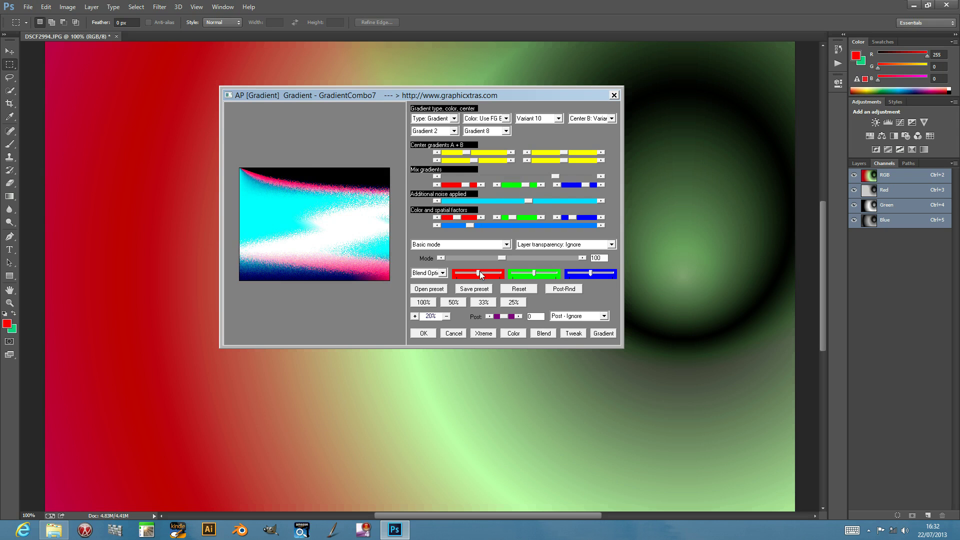
pyautogui.moveTo(478, 273); pyautogui.dragTo(527, 277)
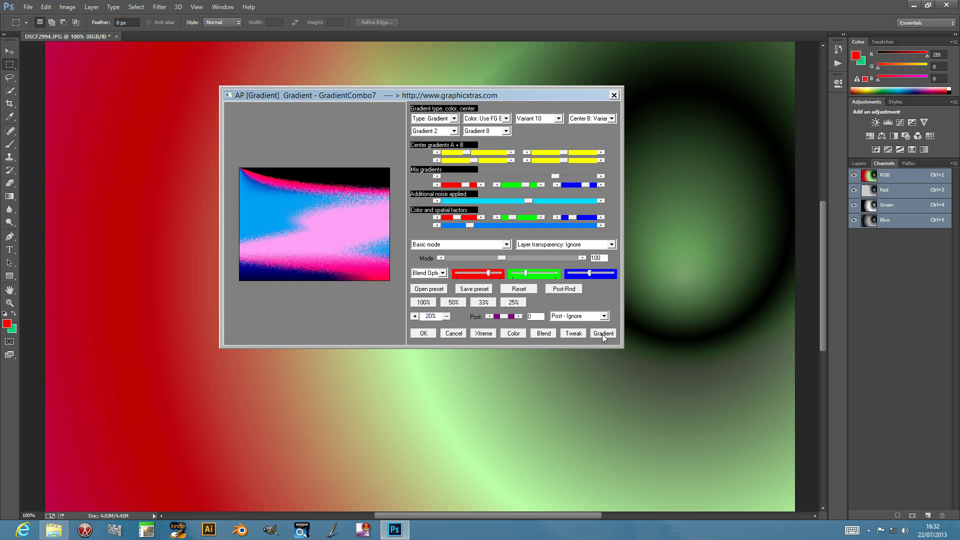
pyautogui.click(602, 333)
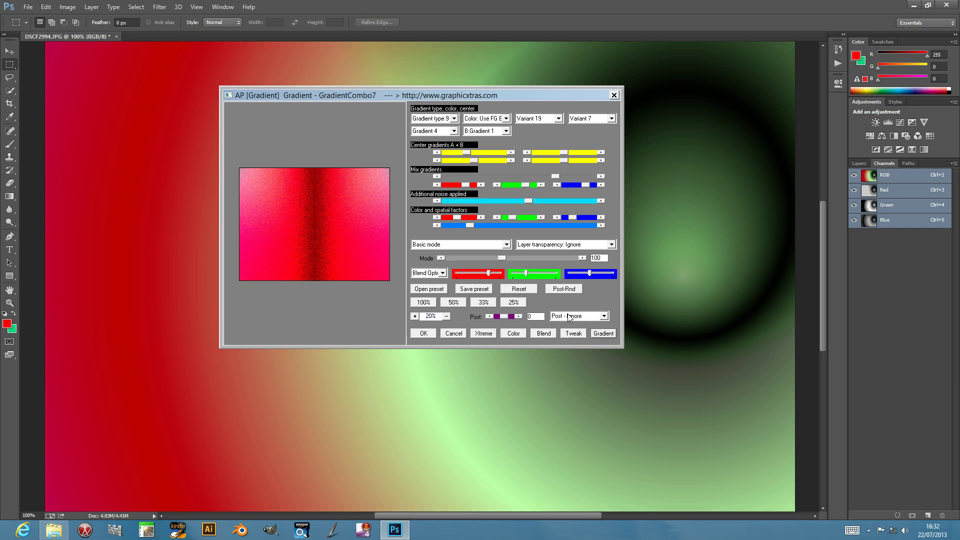
# Set Post to Gradient 1, re-randomise until horizontal stripes appear, and apply the filter.
pyautogui.click(570, 316)
pyautogui.click(569, 352)
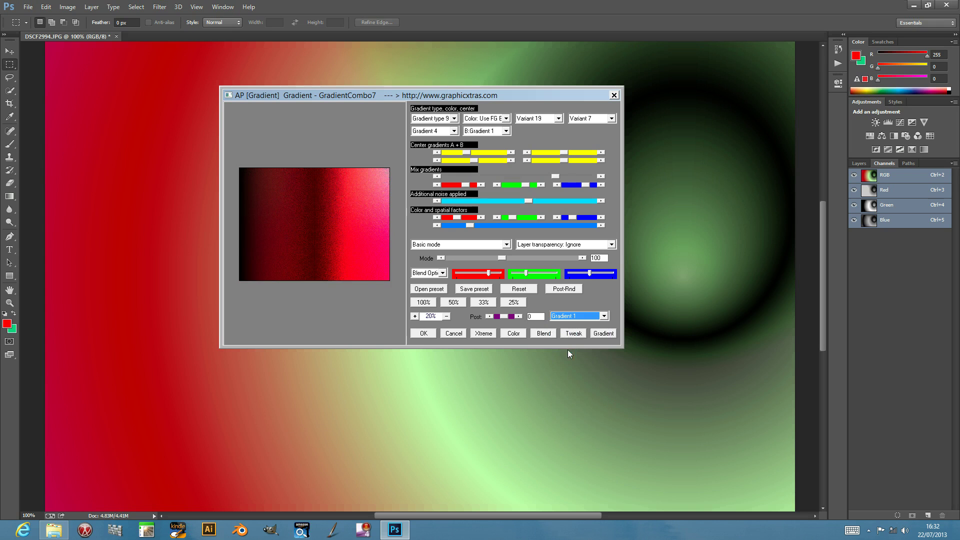
pyautogui.click(562, 290)
pyautogui.click(560, 291)
pyautogui.click(561, 292)
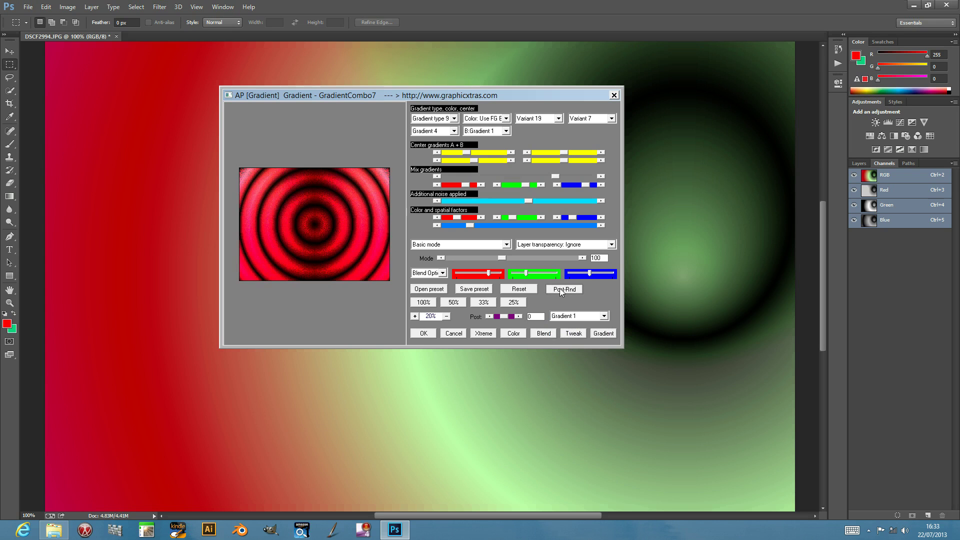
pyautogui.click(560, 291)
pyautogui.click(561, 291)
pyautogui.click(561, 291)
pyautogui.click(561, 292)
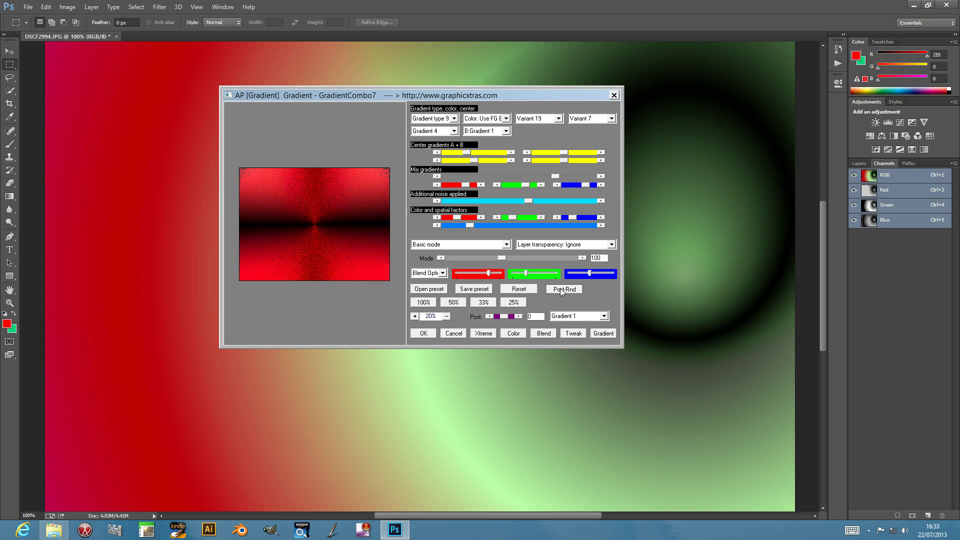
pyautogui.click(561, 291)
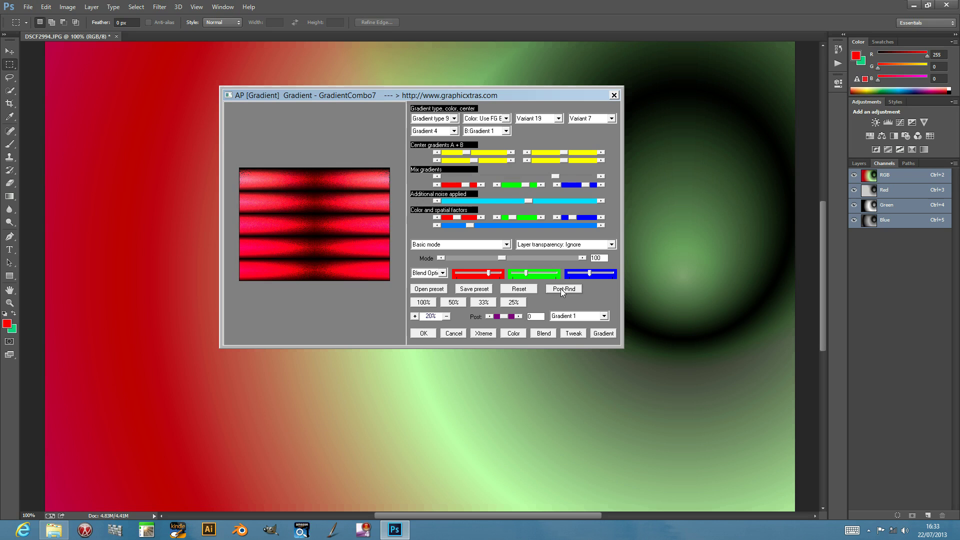
pyautogui.click(422, 333)
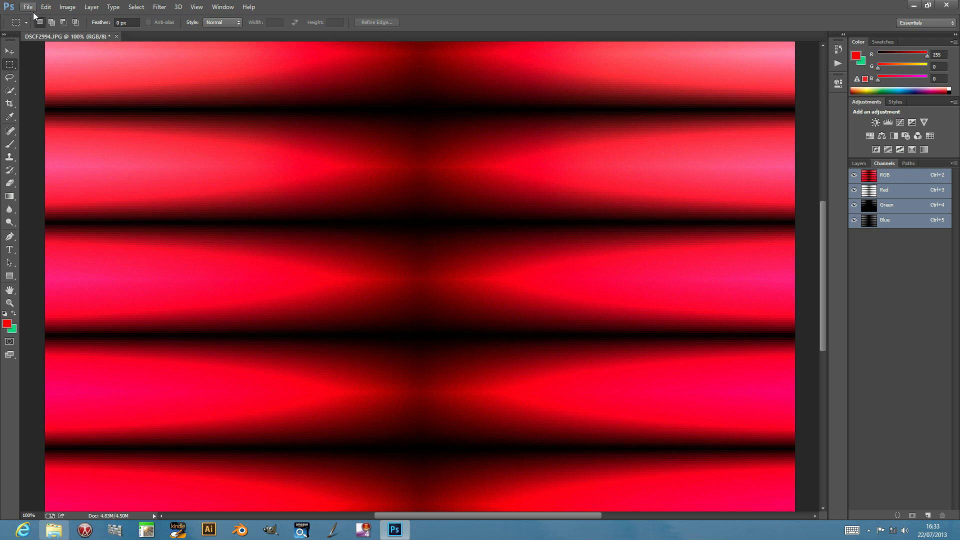
pyautogui.click(46, 7)
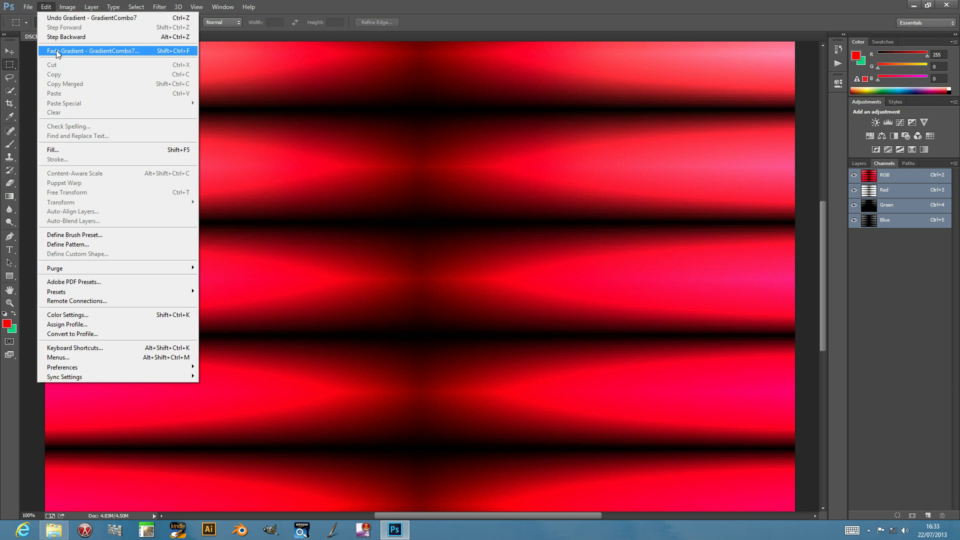
# Fade the striped gradient in Difference mode at 100% opacity via Edit > Fade.
pyautogui.click(57, 51)
pyautogui.click(458, 200)
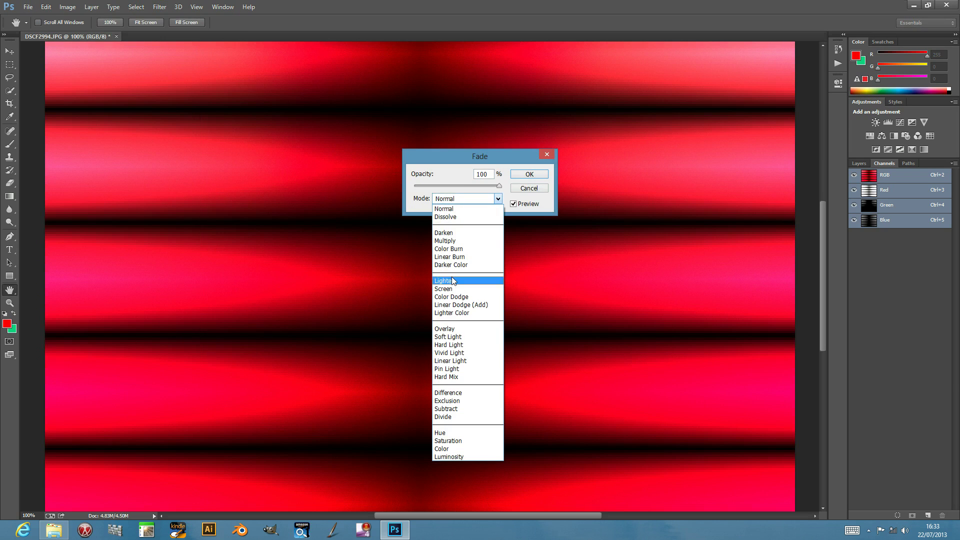
pyautogui.click(447, 233)
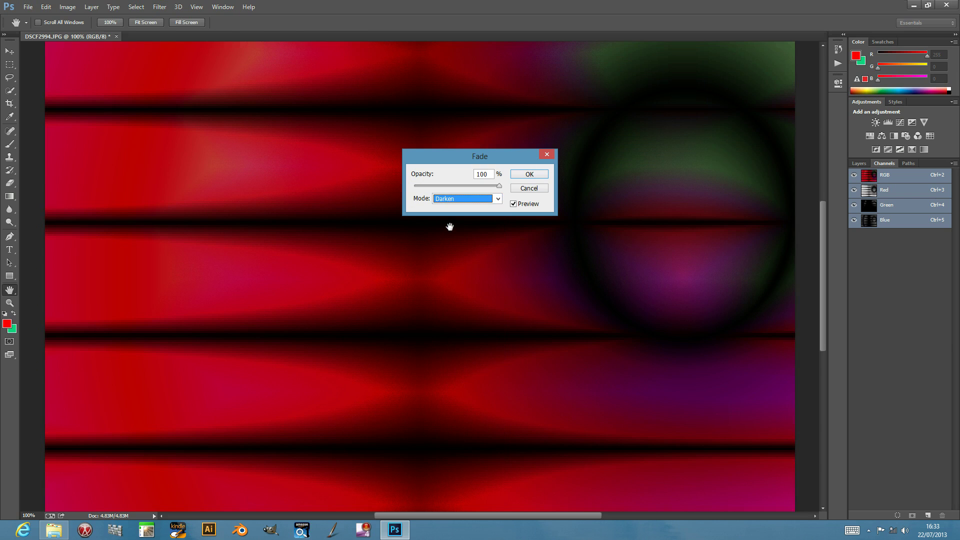
pyautogui.press('Down')
pyautogui.press('Down')
pyautogui.press('Down')
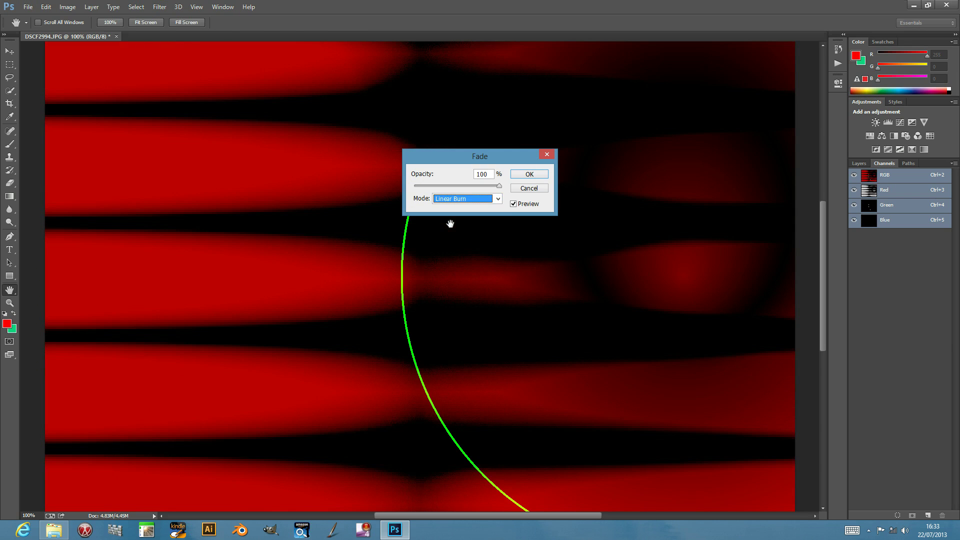
pyautogui.press('Down')
pyautogui.press('Down')
pyautogui.press('Down')
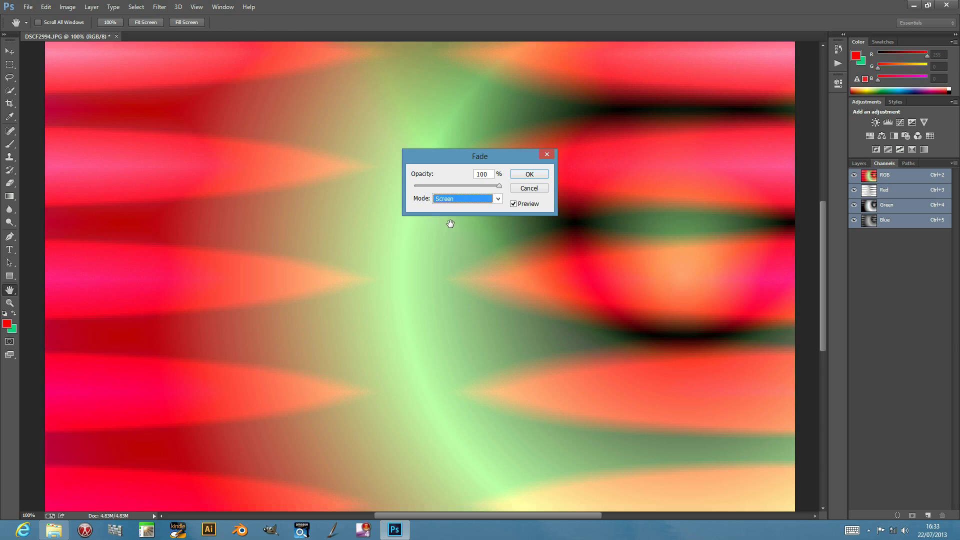
pyautogui.press('Down')
pyautogui.press('Down')
pyautogui.press('Down')
pyautogui.press('Down')
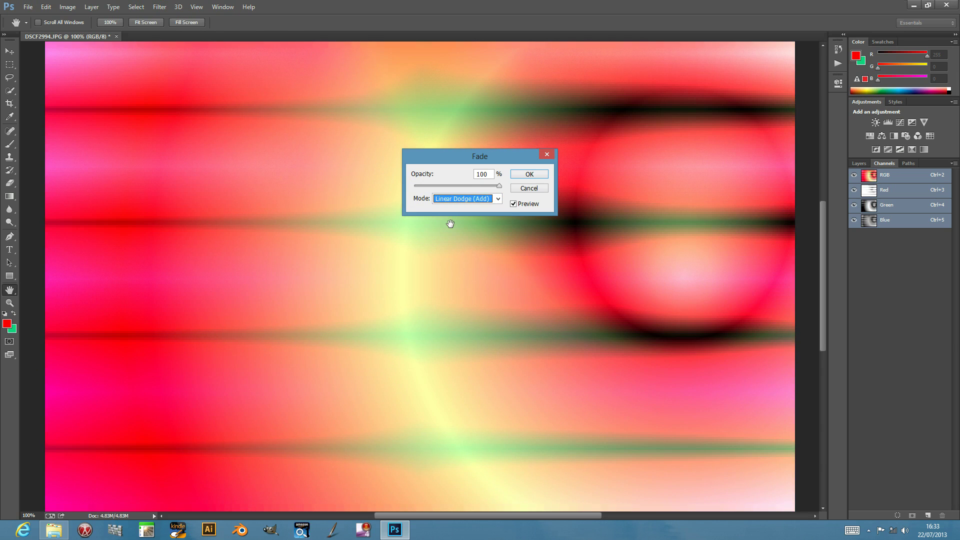
pyautogui.press('Down')
pyautogui.press('Down')
pyautogui.press('Down')
pyautogui.press('Down')
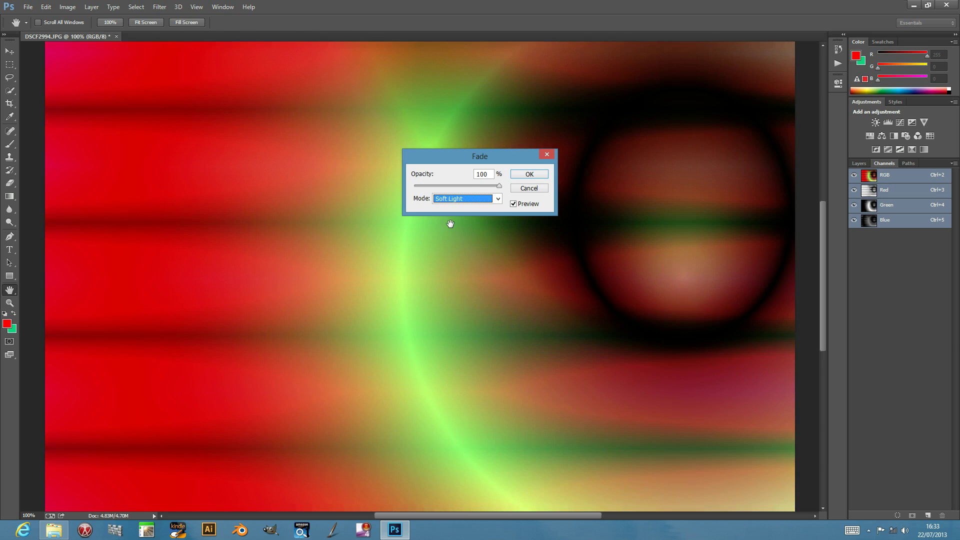
pyautogui.press('Down')
pyautogui.press('Down')
pyautogui.press('Down')
pyautogui.press('Down')
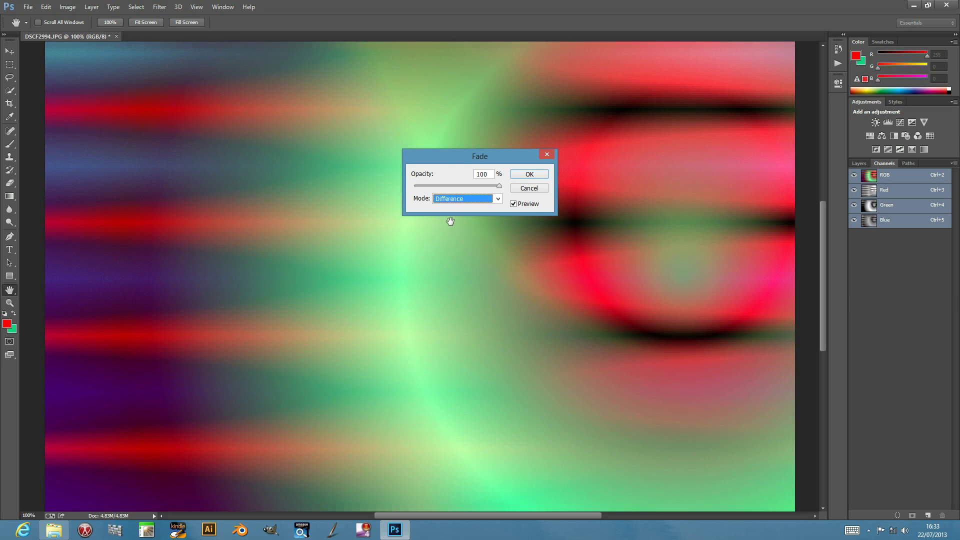
pyautogui.press('Up')
pyautogui.click(526, 171)
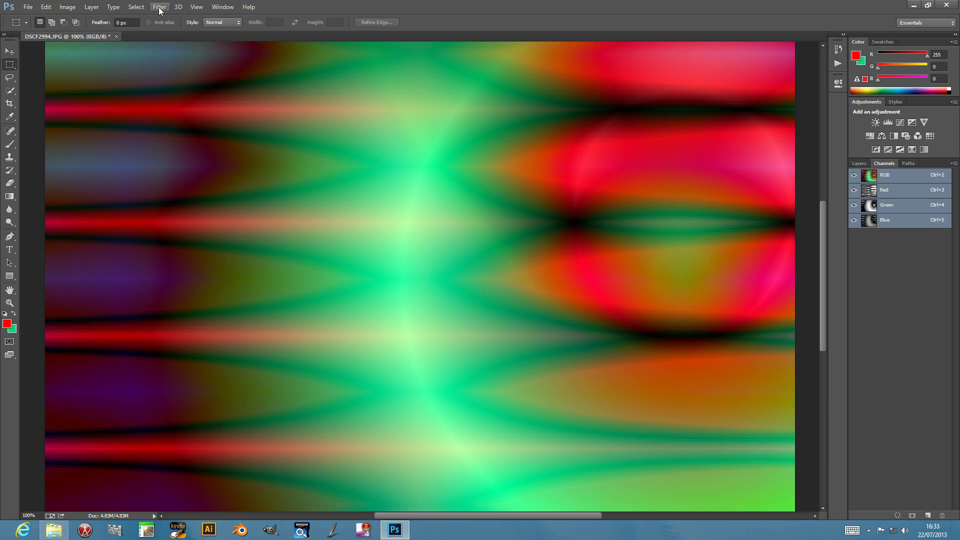
# Open the Filter menu to reach the AP [Gradient] filters.
pyautogui.click(160, 8)
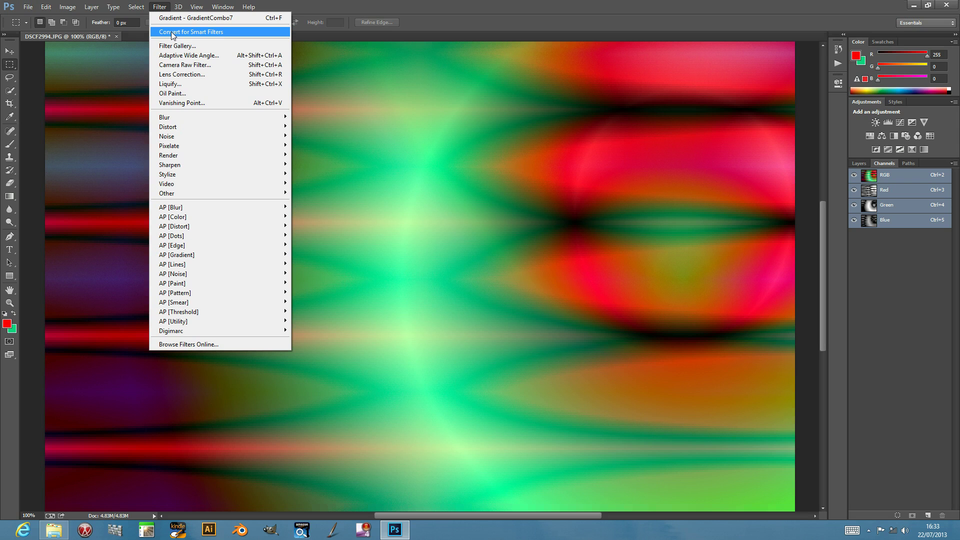
# Open GradientCombo7, reset its settings, and set Blend Options to Diff.
pyautogui.moveTo(196, 256)
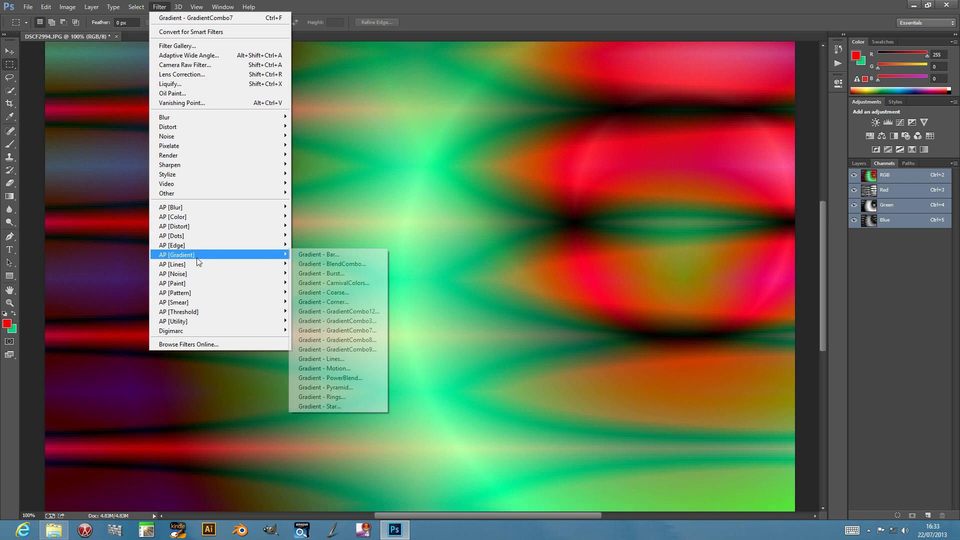
pyautogui.click(355, 330)
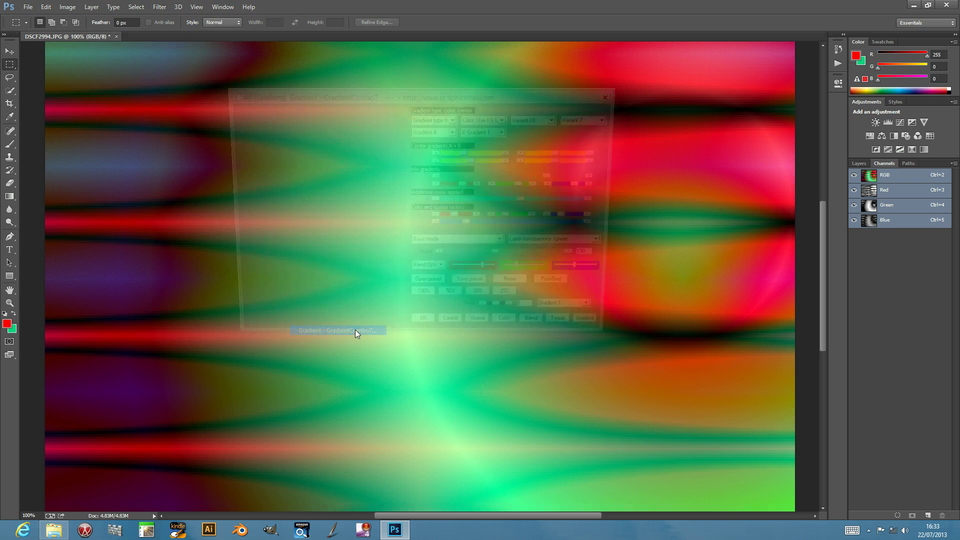
pyautogui.click(521, 293)
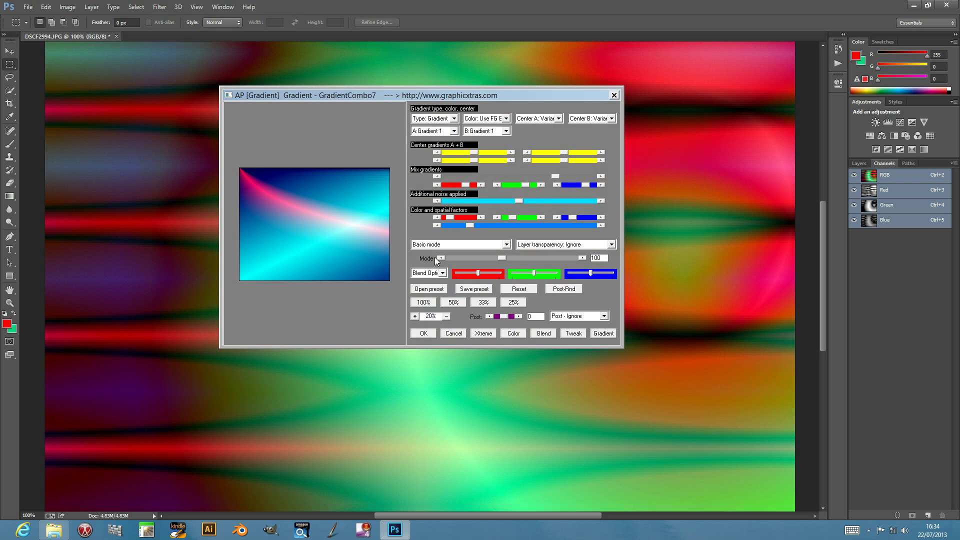
pyautogui.click(435, 274)
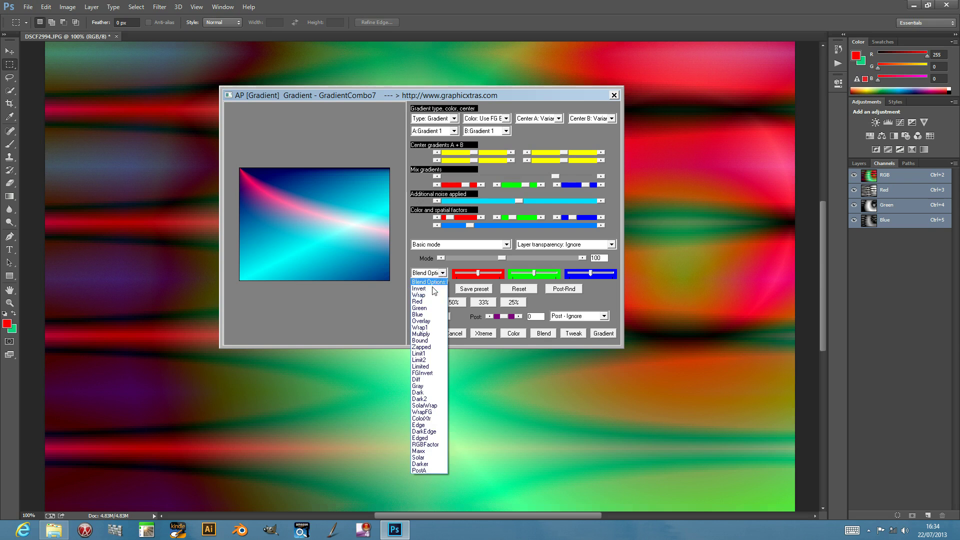
pyautogui.click(424, 333)
pyautogui.press('Down')
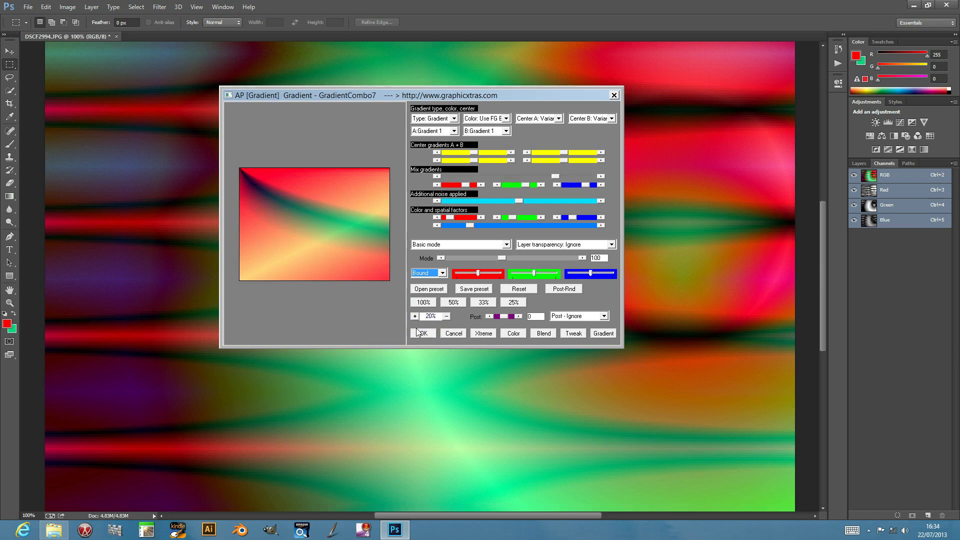
pyautogui.press('Down')
pyautogui.press('Down')
pyautogui.press('Down')
pyautogui.press('Down')
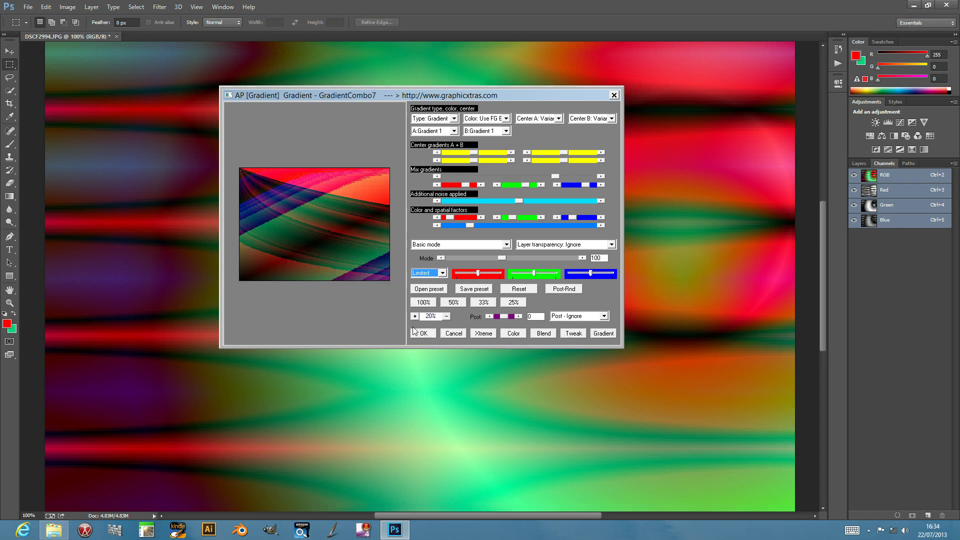
pyautogui.press('Down')
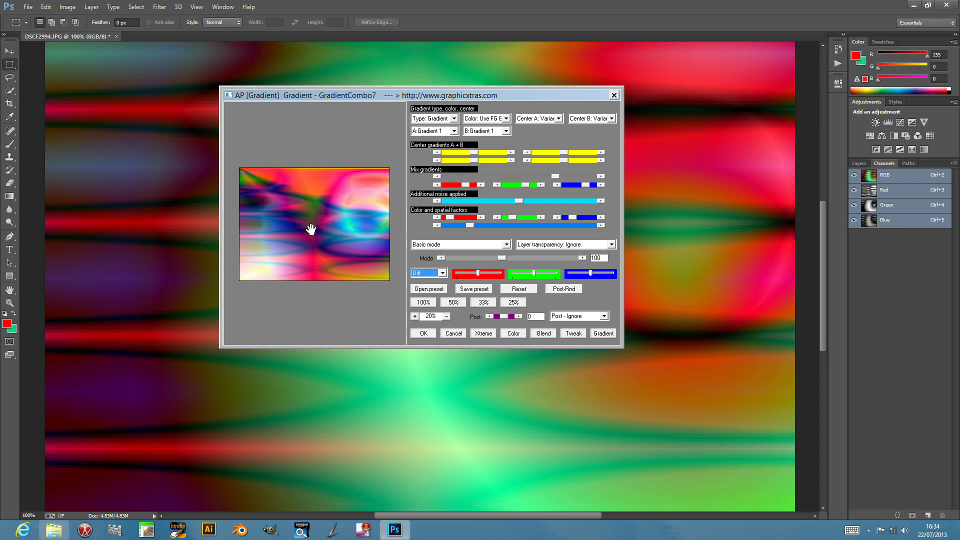
# Compare the preview with the original, keep Basic render mode, and apply the filter.
pyautogui.click(325, 220)
pyautogui.click(334, 245)
pyautogui.click(452, 245)
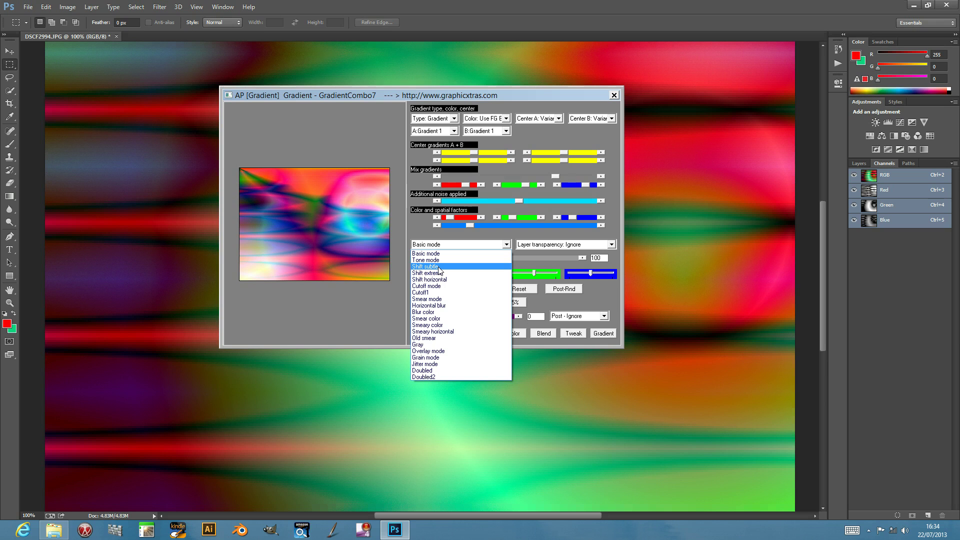
pyautogui.click(365, 308)
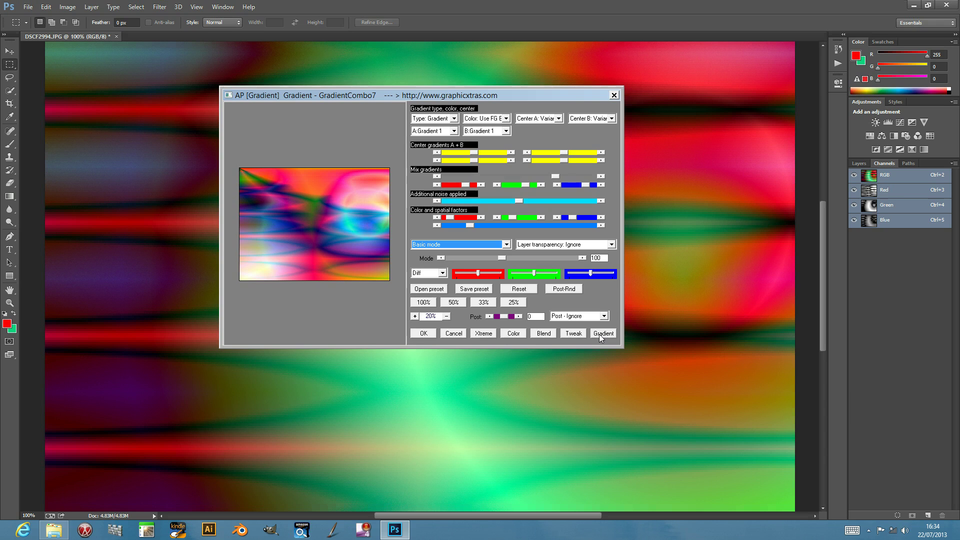
pyautogui.click(421, 334)
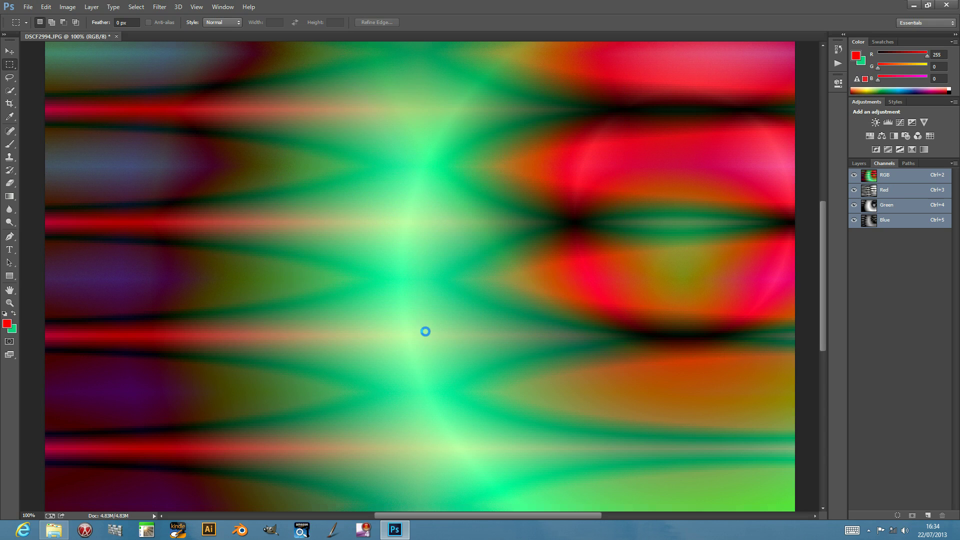